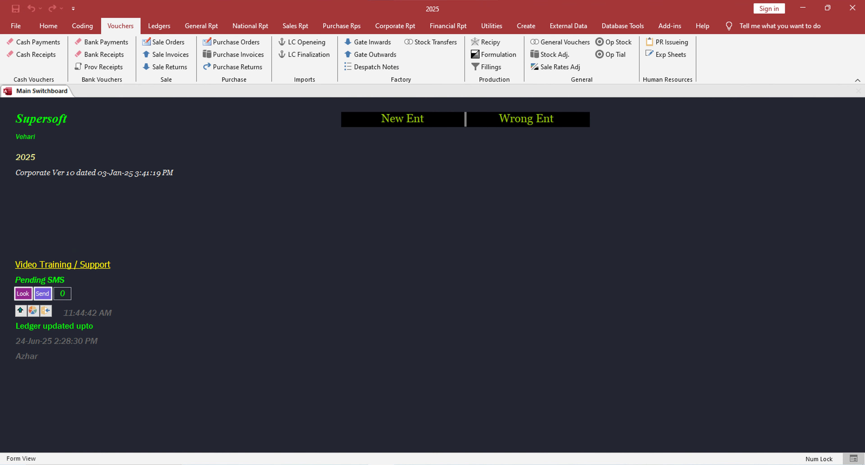
# Step: Create a purchase invoice dated 01-01-25 and enter supplier voucher number 2501
pyautogui.click(241, 57)
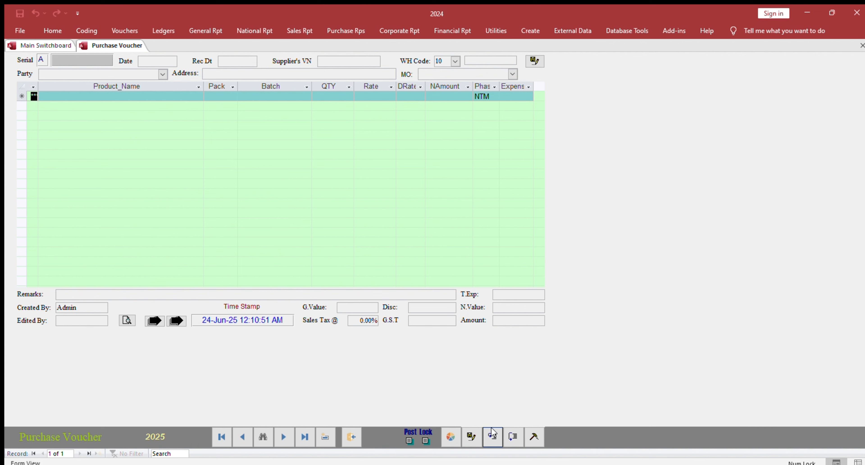
pyautogui.press('Tab')
pyautogui.write('01')
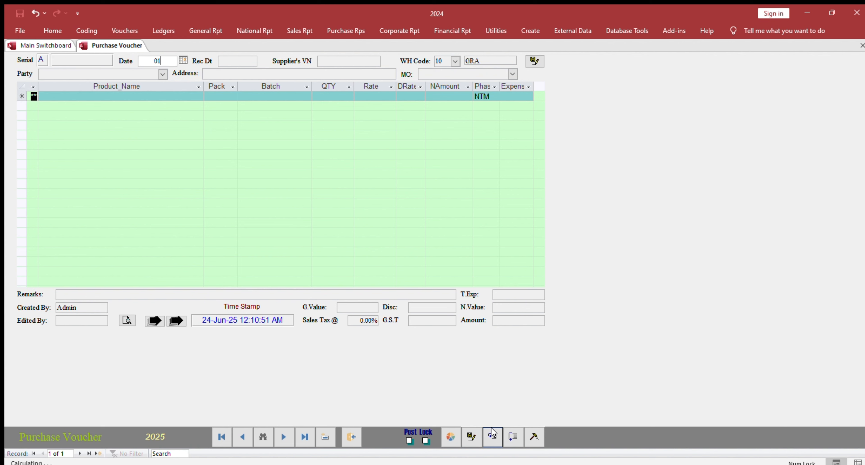
pyautogui.write('-01-25')
pyautogui.press('Tab')
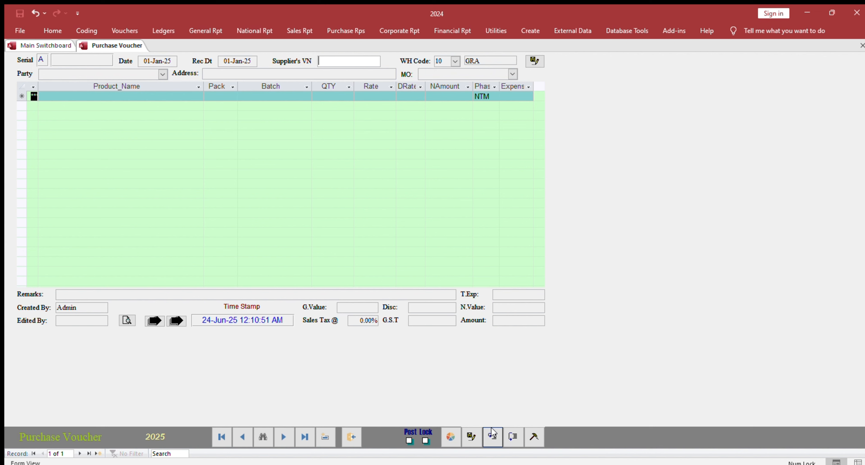
pyautogui.write('2501')
pyautogui.press('Tab')
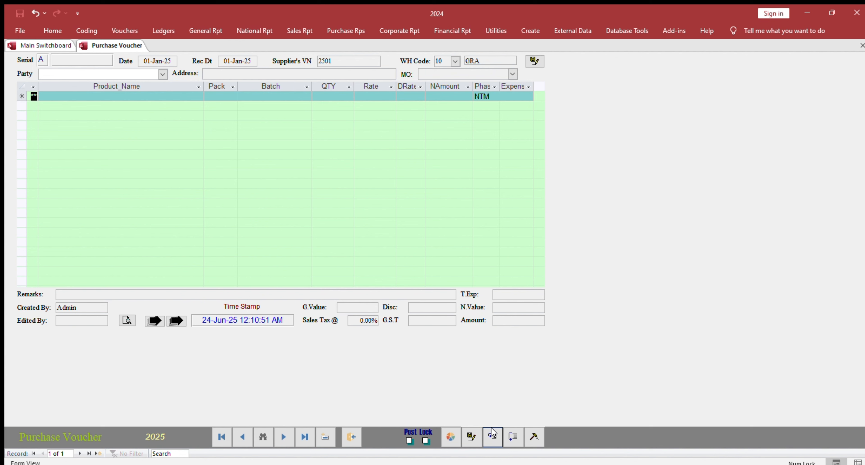
# Step: Choose SPL tayyab and sons as the voucher's party
pyautogui.write('s')
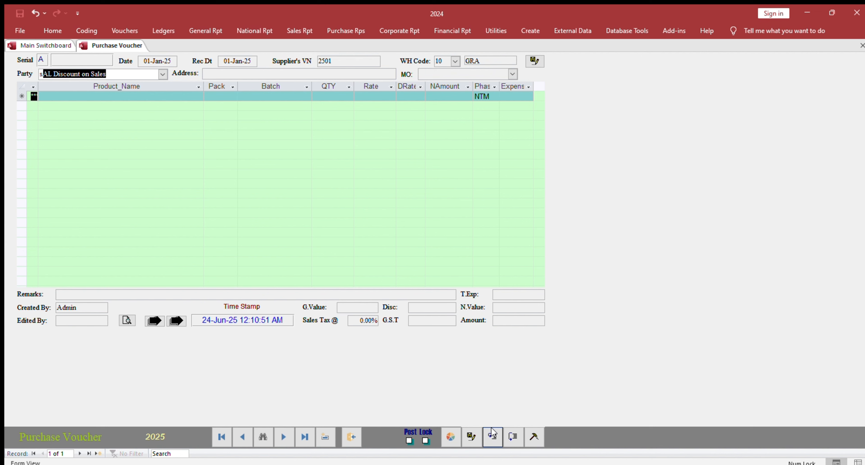
pyautogui.write('pI A1 SEEDS')
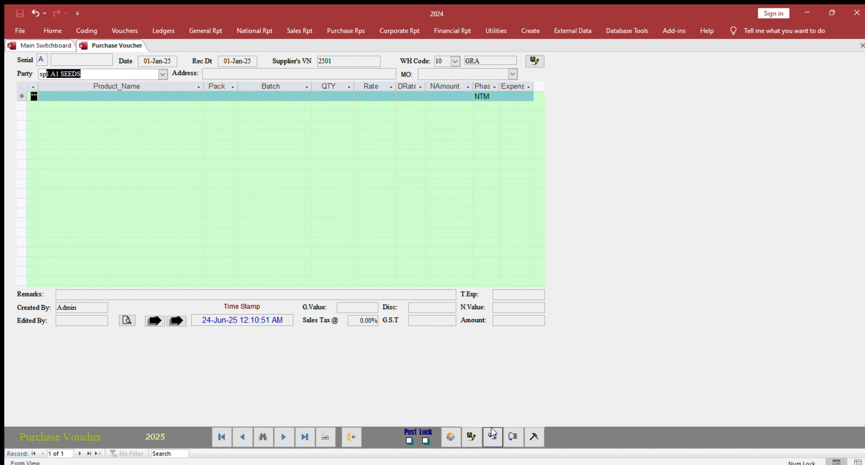
pyautogui.press('Down')
pyautogui.press('Down')
pyautogui.press('Down')
pyautogui.press('Down')
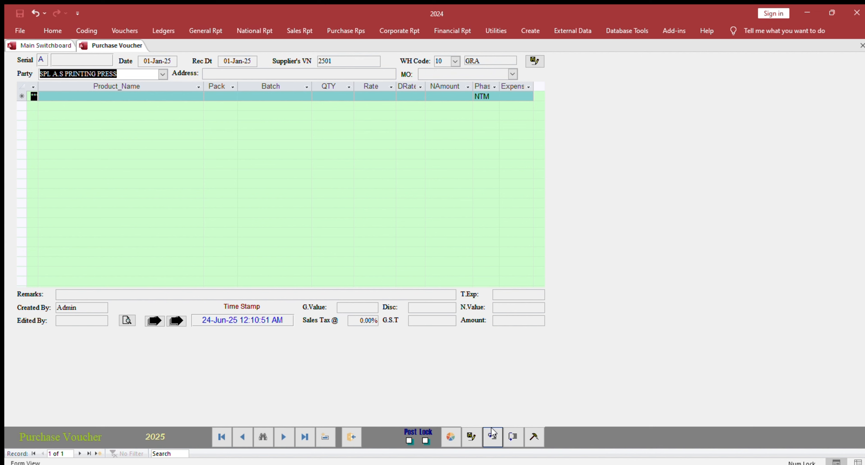
pyautogui.press('Down')
pyautogui.press('Down')
pyautogui.press('Down')
pyautogui.press('Down')
pyautogui.press('Down')
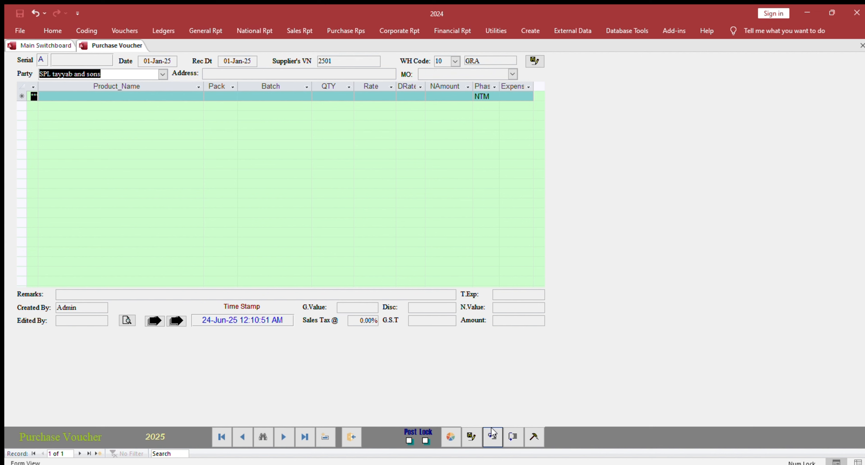
pyautogui.press('Tab')
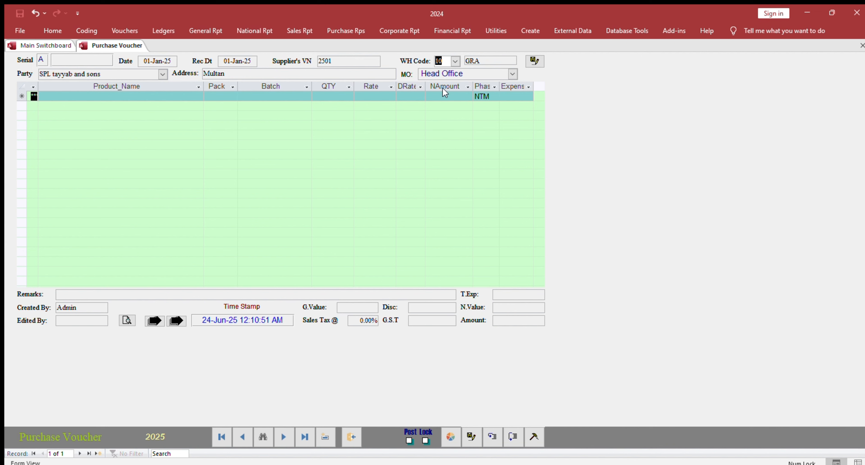
# Step: Set warehouse 10 and add a RAM Bifenthrin 10 EC Bulk line with quantity 200
pyautogui.click(453, 61)
pyautogui.click(447, 72)
pyautogui.press('Tab')
pyautogui.write('RAM Bifenthrin 10 EC Bulk')
pyautogui.press('Tab')
pyautogui.press('Tab')
pyautogui.press('Tab')
pyautogui.write('200')
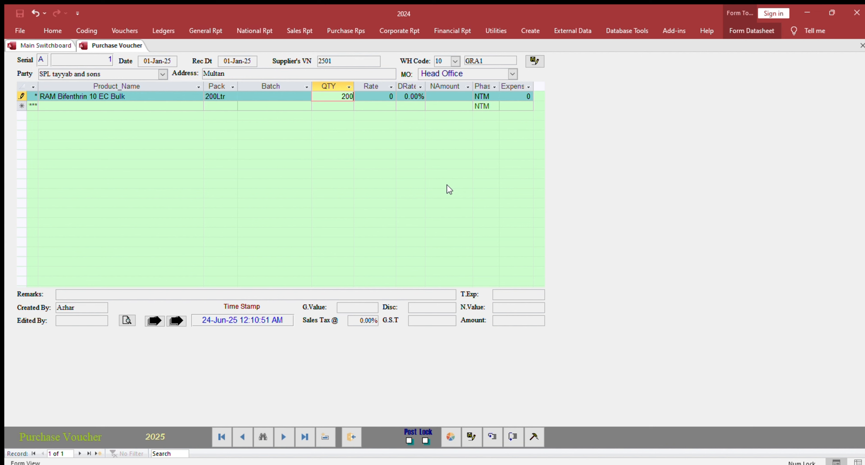
# Step: Change the RAM Bifenthrin line to quantity 1 at rate 100,000, net amount 100,000
pyautogui.press('Tab')
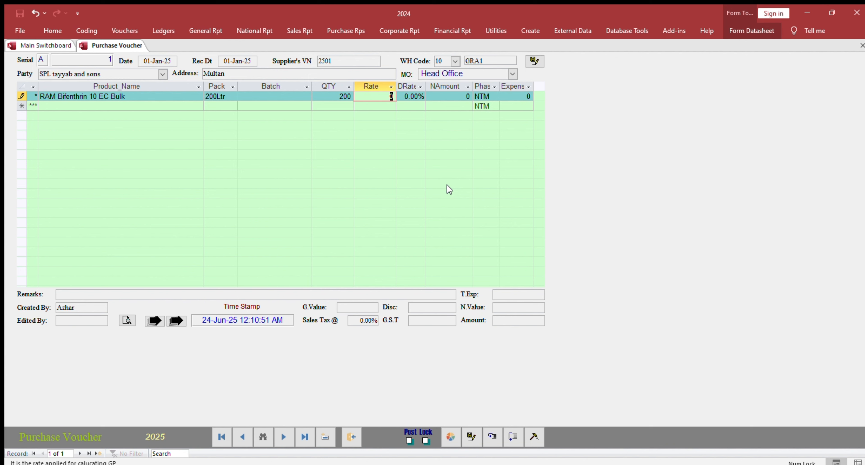
pyautogui.hotkey('shift', 'Tab')
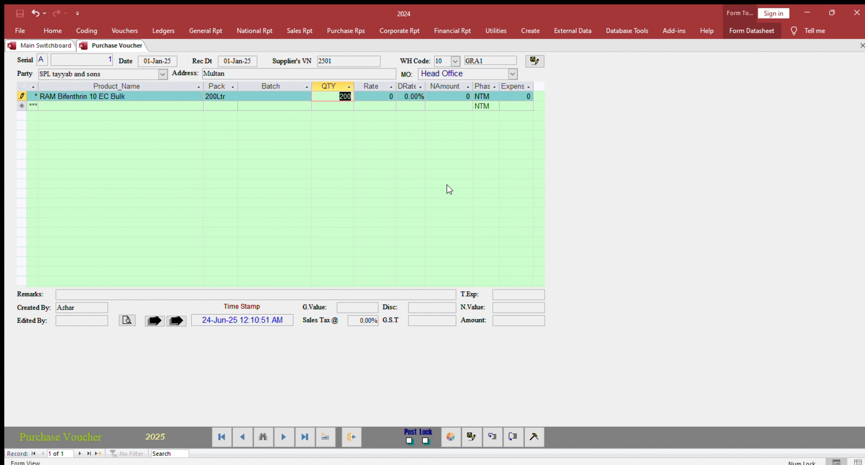
pyautogui.write('1')
pyautogui.press('Tab')
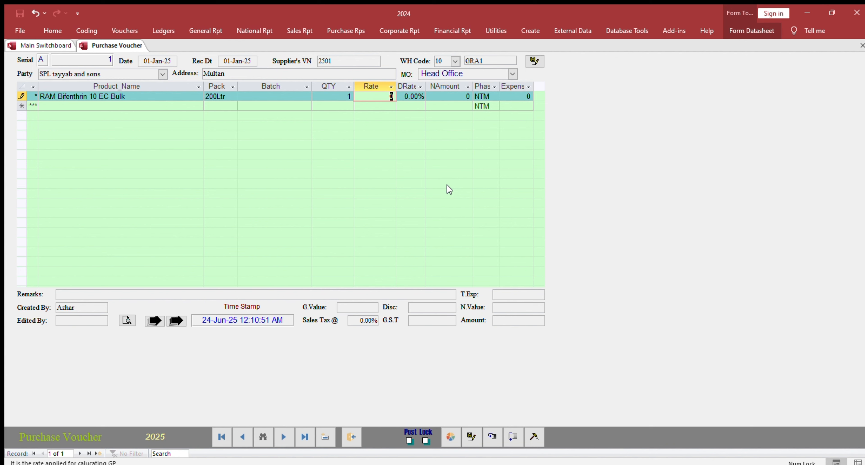
pyautogui.write('100000')
pyautogui.press('Tab')
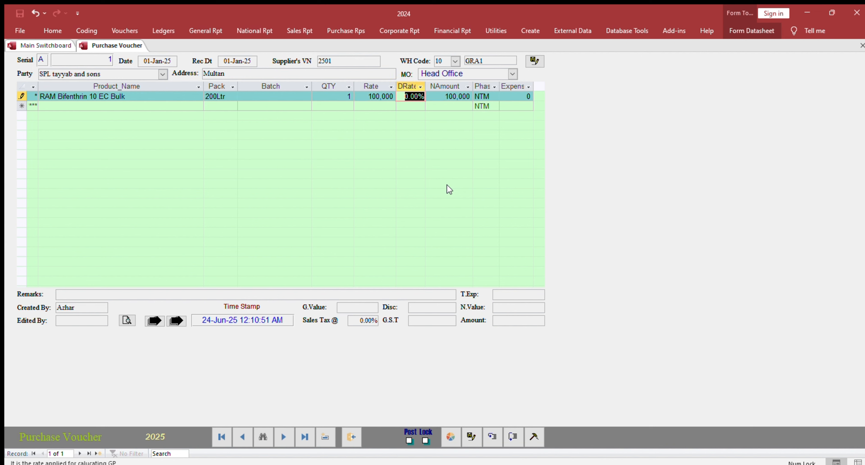
pyautogui.hotkey('shift', 'Tab')
pyautogui.hotkey('shift', 'Tab')
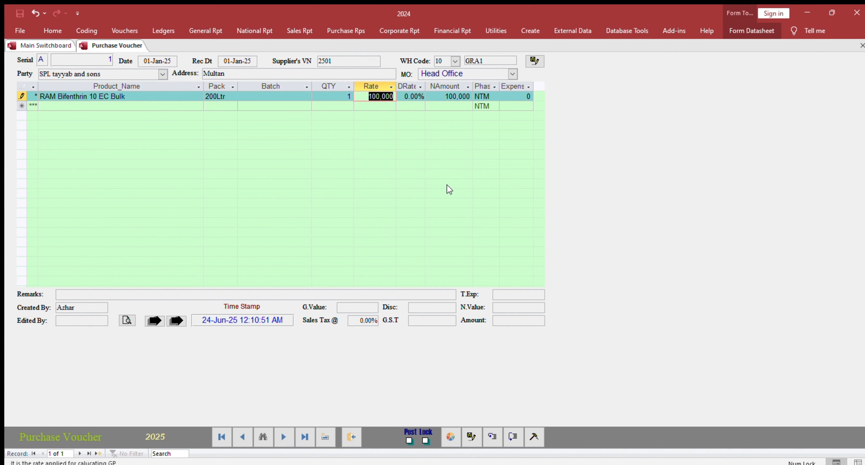